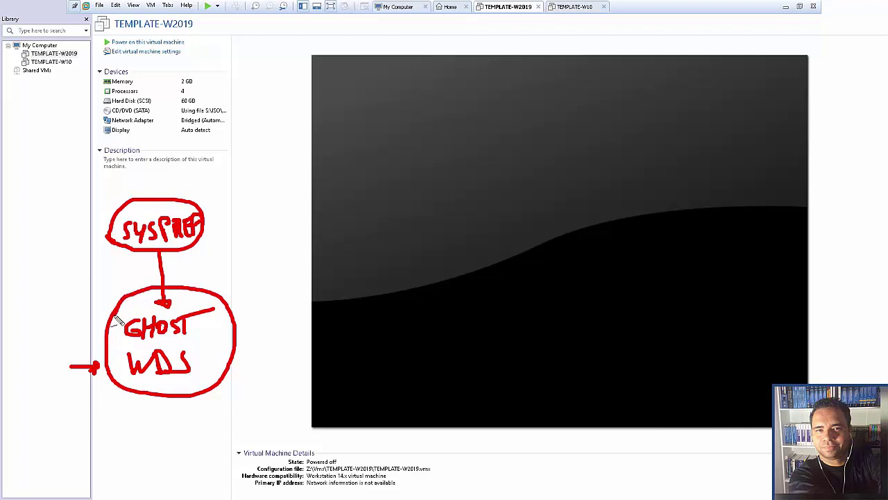
pyautogui.moveTo(237, 322)
pyautogui.mouseDown()
pyautogui.moveTo(240, 277)
pyautogui.moveTo(254, 259)
pyautogui.moveTo(263, 268)
pyautogui.mouseUp()
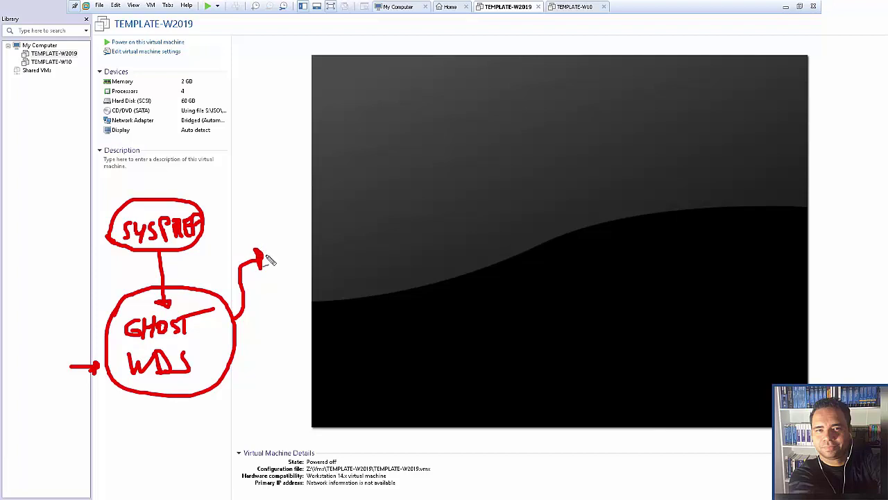
pyautogui.moveTo(263, 256); pyautogui.dragTo(348, 248)
pyautogui.moveTo(366, 192)
pyautogui.mouseDown()
pyautogui.moveTo(365, 212)
pyautogui.moveTo(383, 234)
pyautogui.moveTo(393, 188)
pyautogui.moveTo(359, 186)
pyautogui.mouseUp()
pyautogui.moveTo(363, 259)
pyautogui.mouseDown()
pyautogui.moveTo(402, 297)
pyautogui.moveTo(395, 260)
pyautogui.moveTo(362, 257)
pyautogui.mouseUp()
pyautogui.moveTo(366, 319)
pyautogui.mouseDown()
pyautogui.moveTo(366, 357)
pyautogui.moveTo(396, 321)
pyautogui.moveTo(358, 313)
pyautogui.mouseUp()
pyautogui.moveTo(275, 197)
pyautogui.mouseDown()
pyautogui.moveTo(276, 225)
pyautogui.moveTo(283, 208)
pyautogui.moveTo(313, 197)
pyautogui.moveTo(311, 221)
pyautogui.moveTo(309, 211)
pyautogui.mouseUp()
pyautogui.moveTo(257, 182)
pyautogui.mouseDown()
pyautogui.moveTo(333, 204)
pyautogui.moveTo(257, 187)
pyautogui.mouseUp()
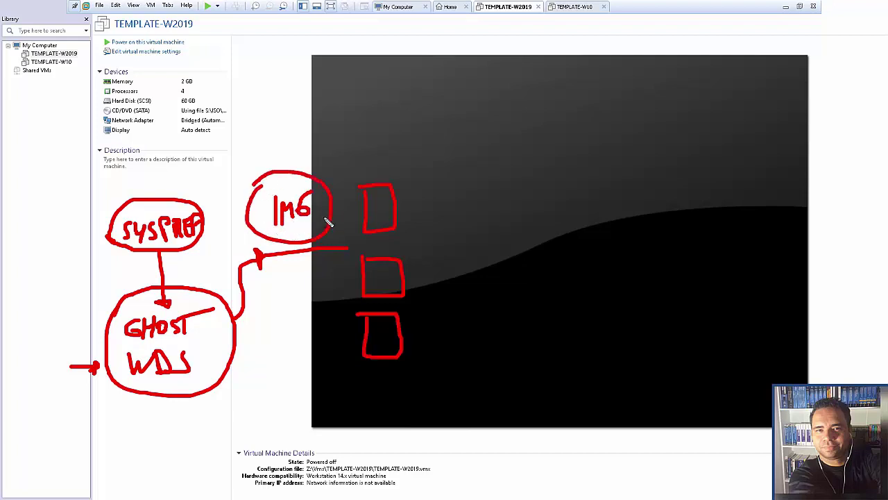
pyautogui.moveTo(322, 220)
pyautogui.mouseDown()
pyautogui.moveTo(362, 223)
pyautogui.moveTo(343, 248)
pyautogui.moveTo(355, 272)
pyautogui.mouseUp()
pyautogui.moveTo(316, 239); pyautogui.dragTo(353, 336)
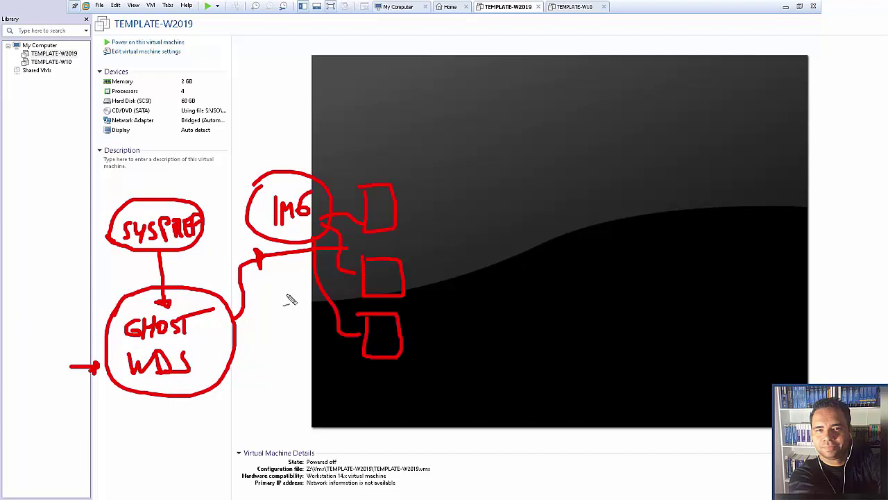
pyautogui.press('e')
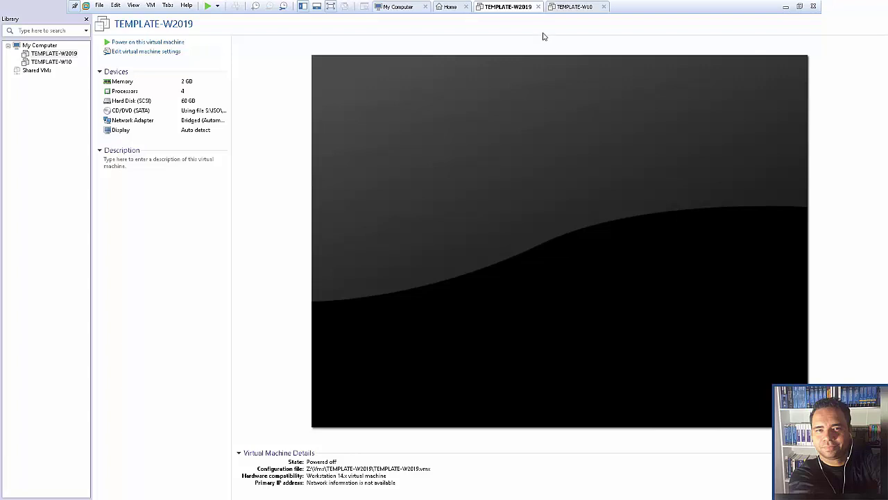
# Step: Start cloning the TEMPLATE-W2019 virtual machine, using its current state as the clone source
pyautogui.rightClick(509, 10)
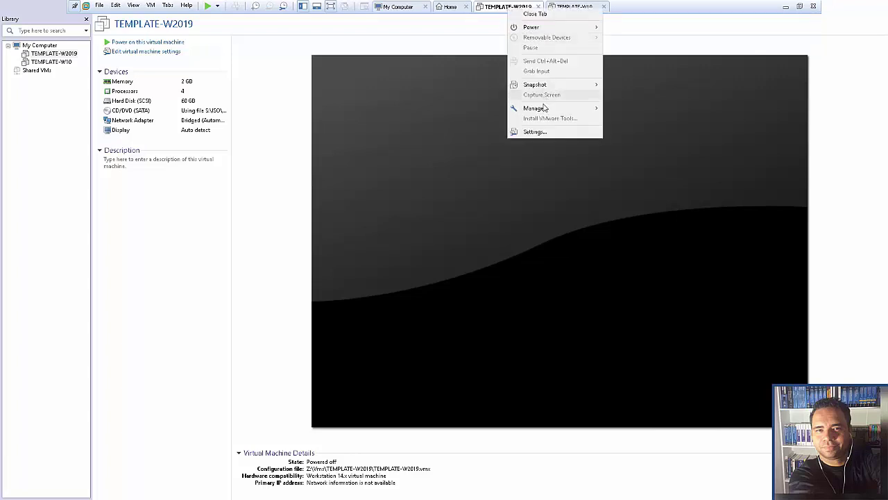
pyautogui.moveTo(543, 110)
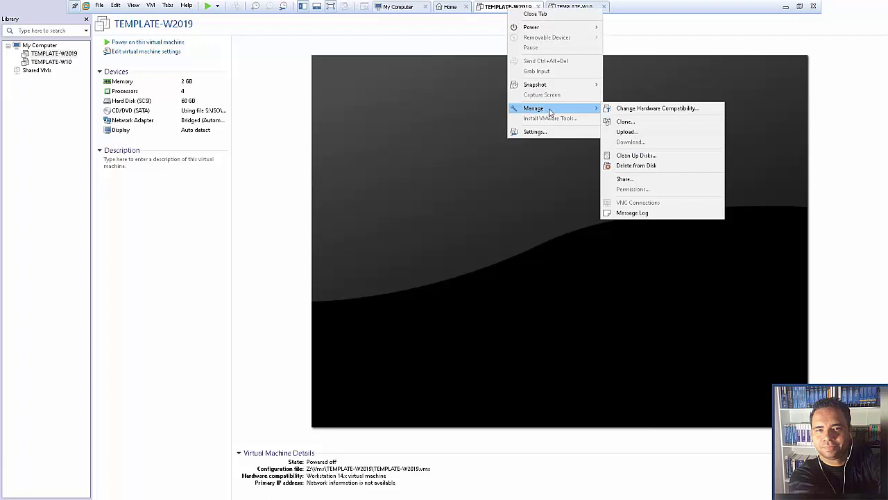
pyautogui.click(627, 122)
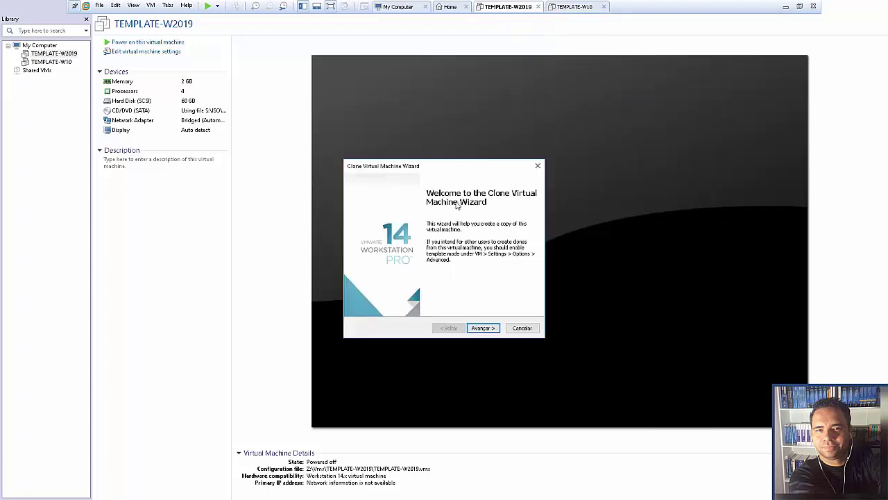
pyautogui.click(482, 328)
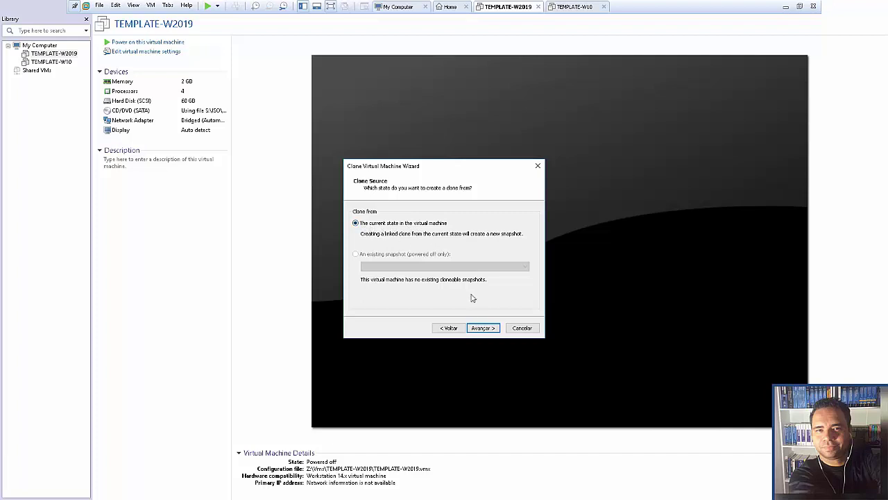
pyautogui.click(481, 327)
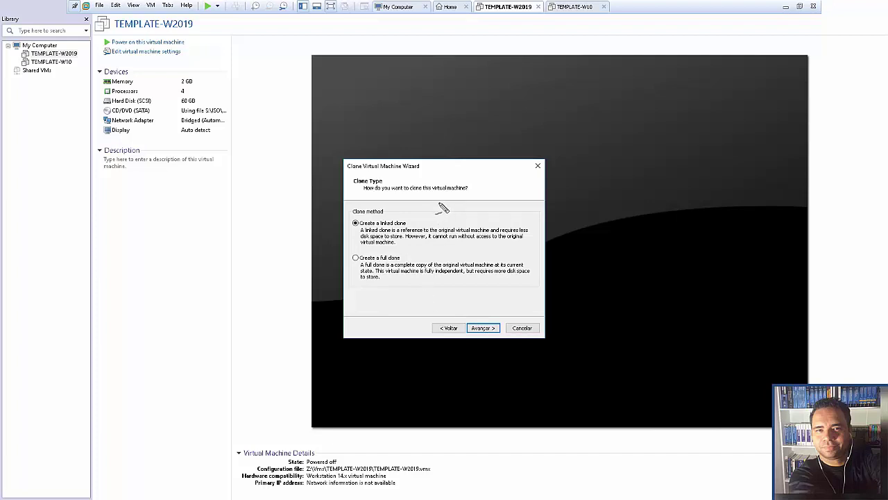
pyautogui.moveTo(441, 203)
pyautogui.mouseDown()
pyautogui.moveTo(404, 216)
pyautogui.moveTo(409, 208)
pyautogui.moveTo(406, 220)
pyautogui.mouseUp()
pyautogui.moveTo(432, 247); pyautogui.dragTo(407, 255)
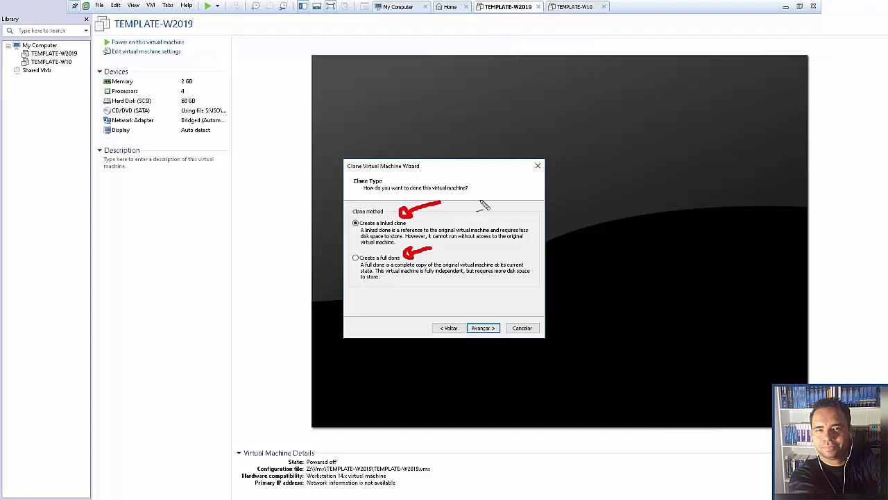
pyautogui.moveTo(444, 202)
pyautogui.mouseDown()
pyautogui.moveTo(616, 181)
pyautogui.moveTo(626, 205)
pyautogui.moveTo(660, 183)
pyautogui.moveTo(629, 154)
pyautogui.mouseUp()
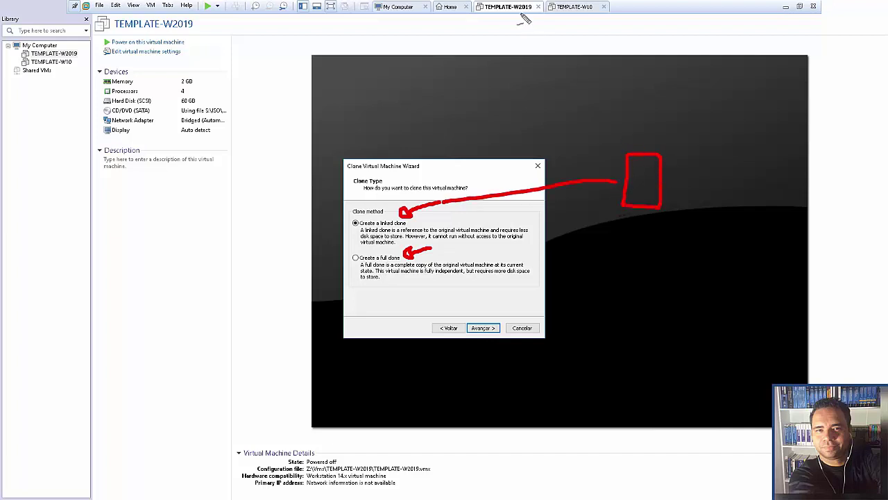
pyautogui.moveTo(522, 12)
pyautogui.mouseDown()
pyautogui.moveTo(604, 88)
pyautogui.moveTo(634, 152)
pyautogui.mouseUp()
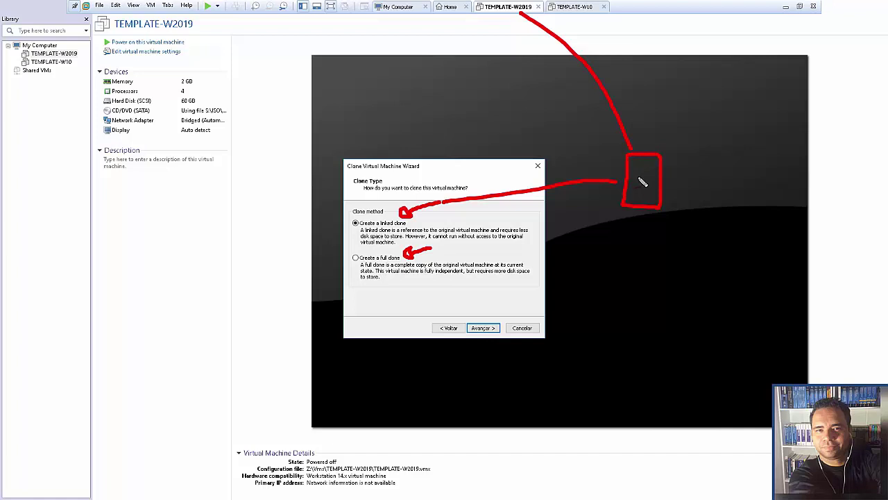
pyautogui.moveTo(639, 178)
pyautogui.mouseDown()
pyautogui.moveTo(579, 125)
pyautogui.moveTo(516, 9)
pyautogui.moveTo(499, 4)
pyautogui.moveTo(522, 16)
pyautogui.moveTo(504, 17)
pyautogui.mouseUp()
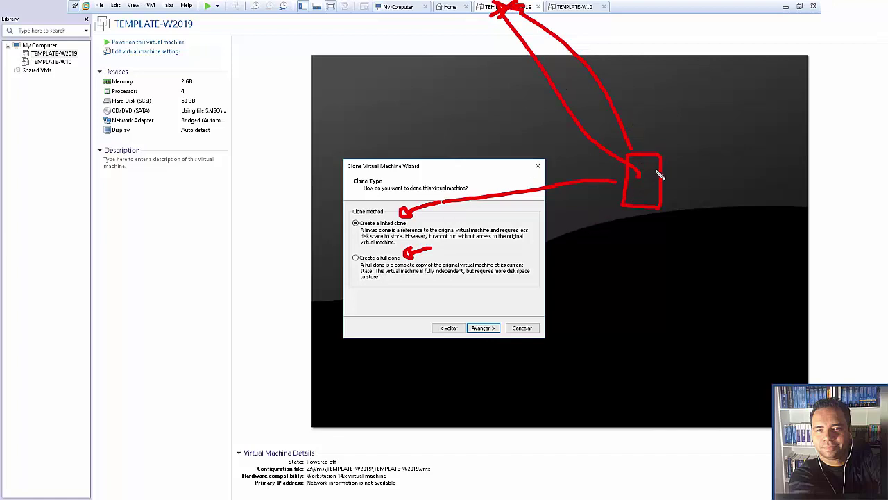
pyautogui.moveTo(650, 176); pyautogui.dragTo(714, 102)
pyautogui.moveTo(534, 207); pyautogui.dragTo(517, 223)
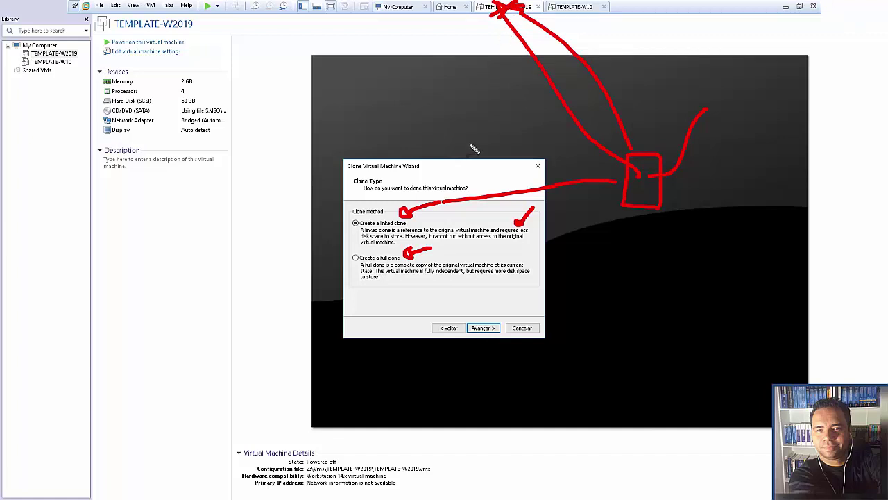
pyautogui.press('e')
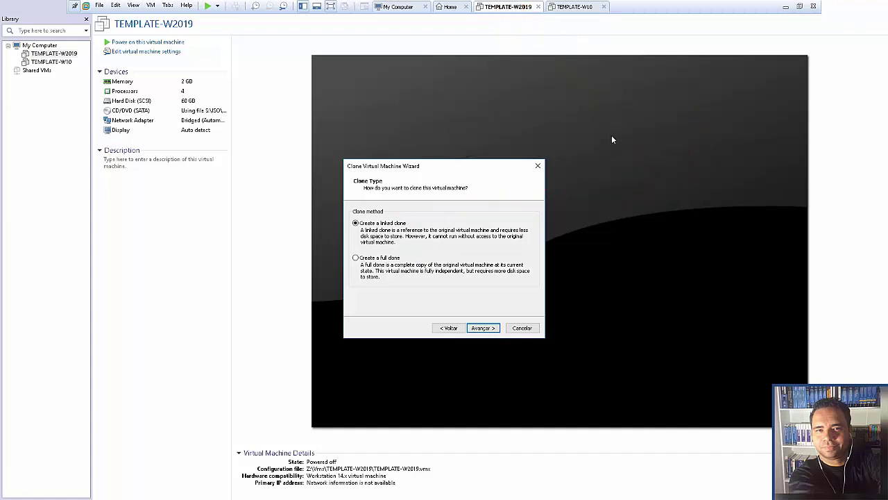
# Step: Choose a full clone as the clone method and continue to naming the new virtual machine
pyautogui.click(355, 258)
pyautogui.click(495, 328)
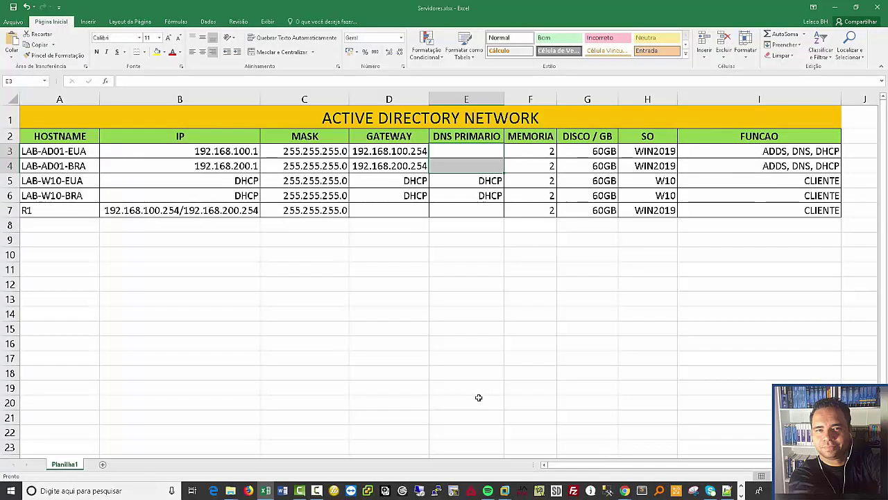
# Step: In the Excel workbook Servidores.xlsx, copy the hostname LAB-AD01-EUA from cell A3
pyautogui.click(77, 153)
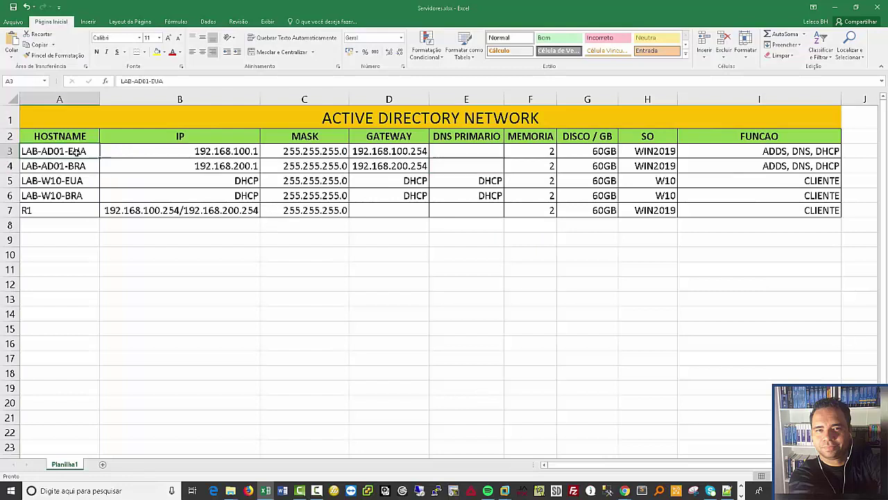
pyautogui.moveTo(164, 82); pyautogui.dragTo(107, 81)
pyautogui.hotkey('ctrl', 'c')
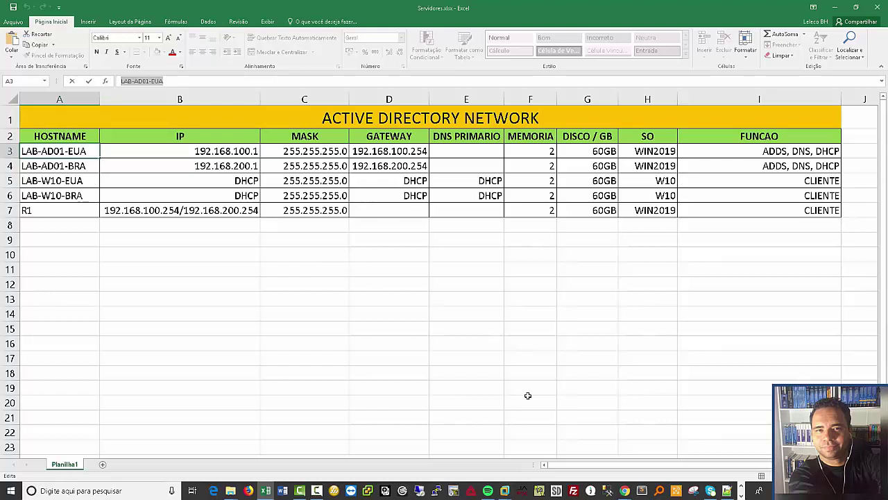
# Step: Switch back to VMware Workstation, name the clone LAB-AD01-EUA, create it and close the finished wizard
pyautogui.click(505, 491)
pyautogui.click(624, 432)
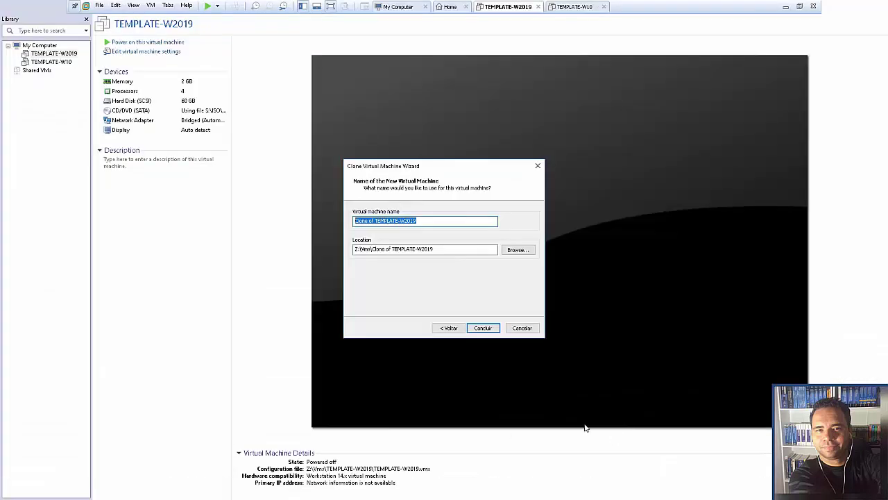
pyautogui.click(429, 220)
pyautogui.moveTo(430, 220); pyautogui.dragTo(345, 218)
pyautogui.hotkey('ctrl', 'v')
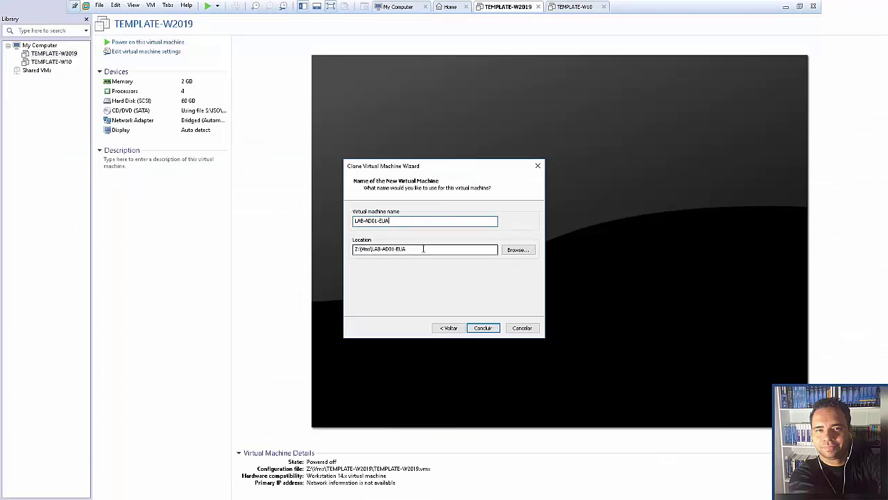
pyautogui.click(484, 329)
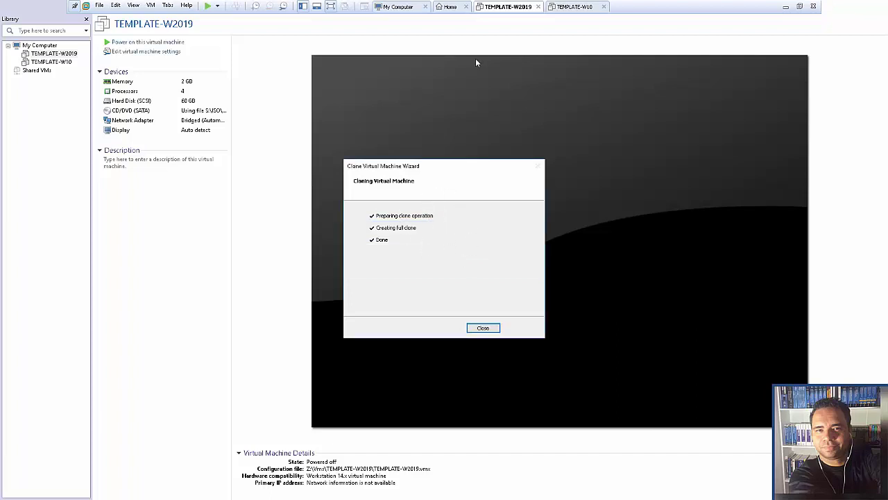
pyautogui.click(484, 327)
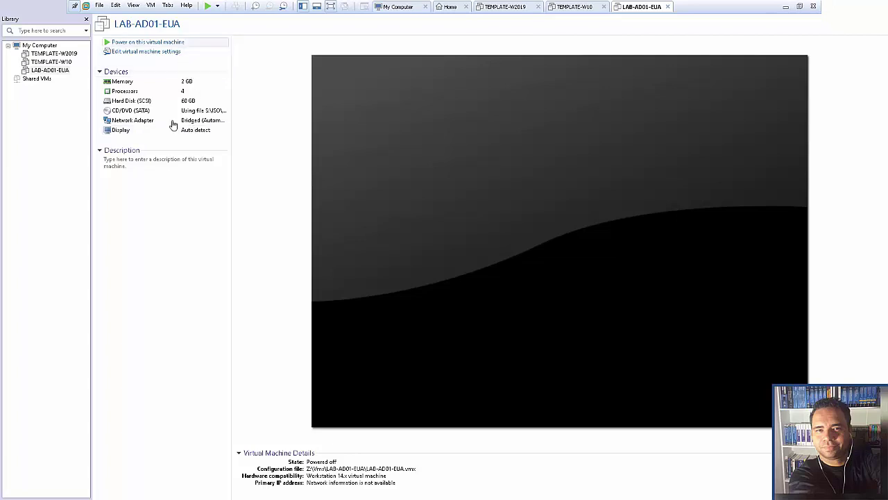
# Step: Start cloning the TEMPLATE-W10 virtual machine from its current state as a full clone
pyautogui.click(573, 8)
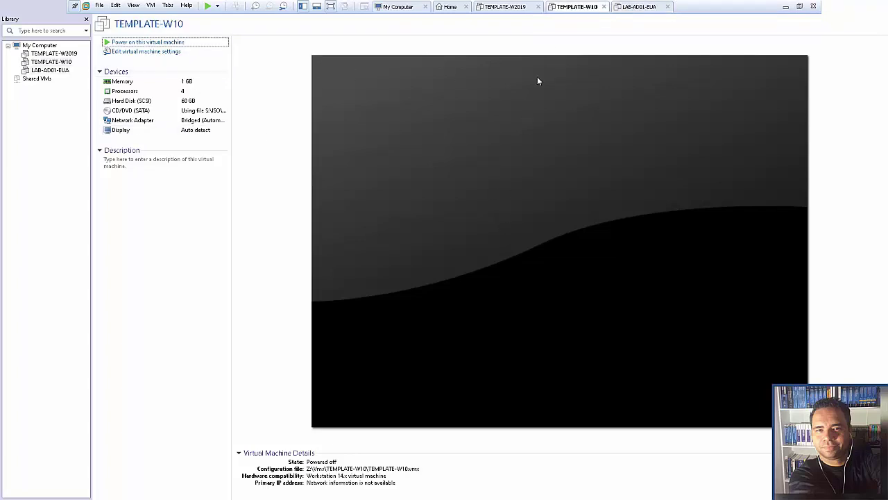
pyautogui.rightClick(575, 9)
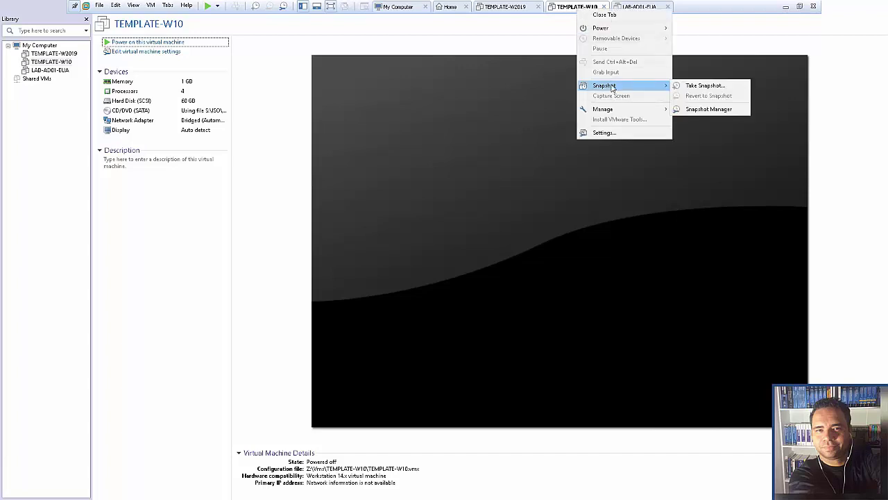
pyautogui.moveTo(642, 112)
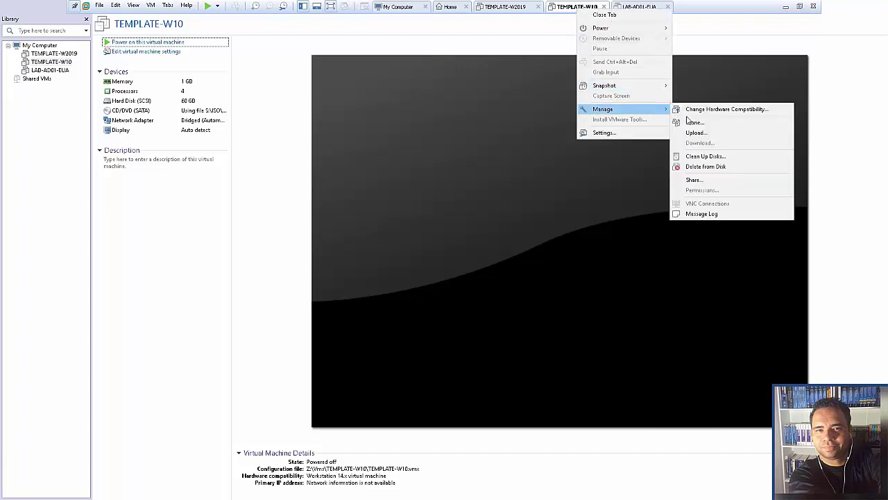
pyautogui.click(692, 121)
pyautogui.click(481, 328)
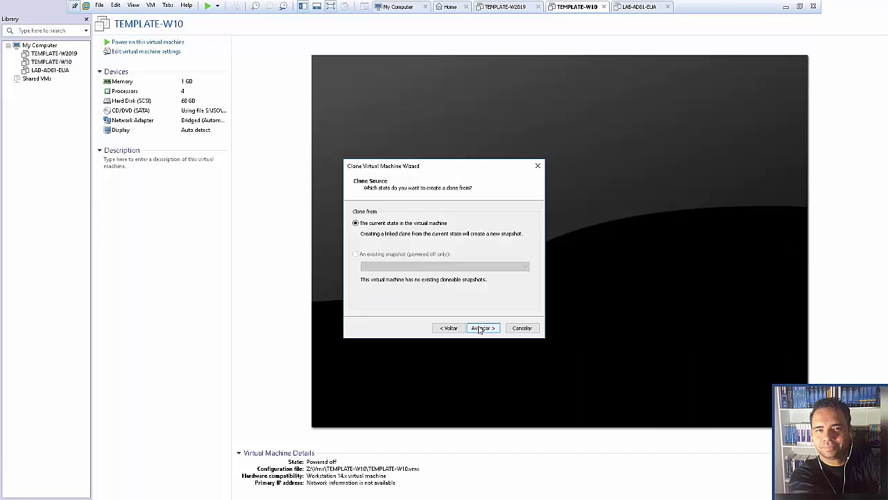
pyautogui.click(479, 328)
pyautogui.click(377, 259)
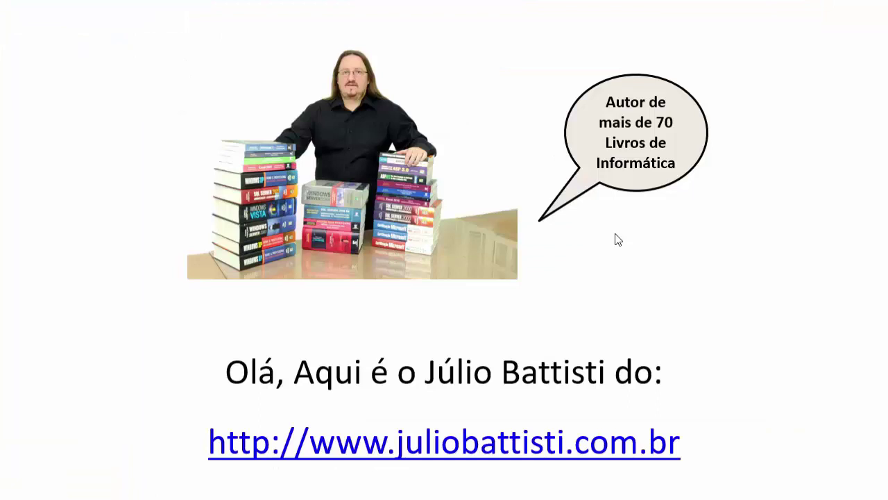
pyautogui.click(618, 240)
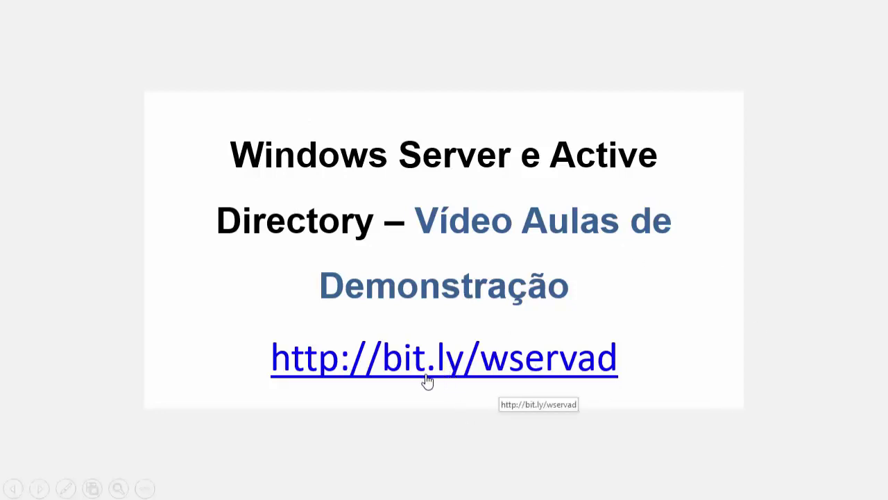
pyautogui.click(540, 388)
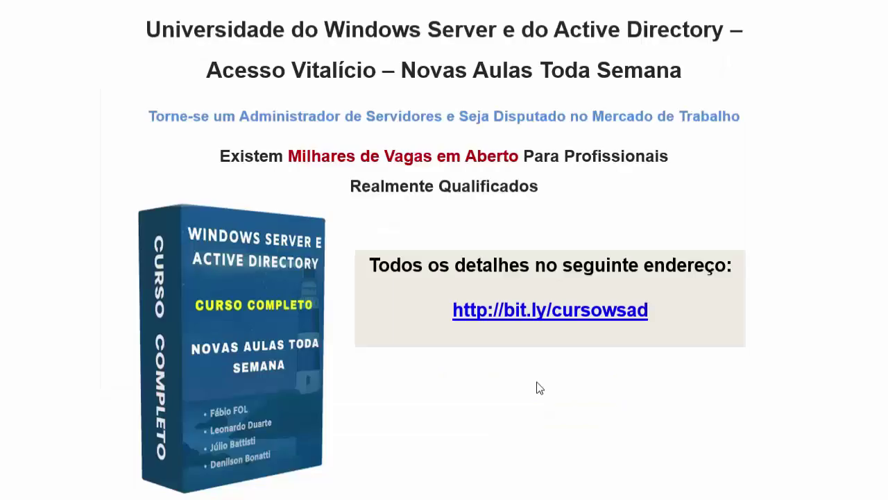